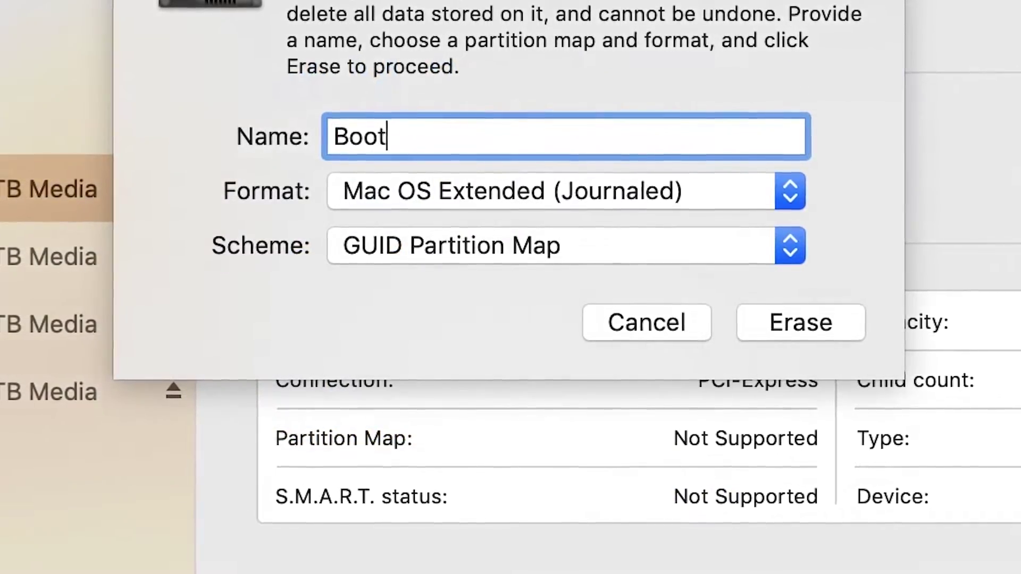
Step: Name the drive 'Boot Drive' and set its format to APFS in the Erase sheet
text(Drive)
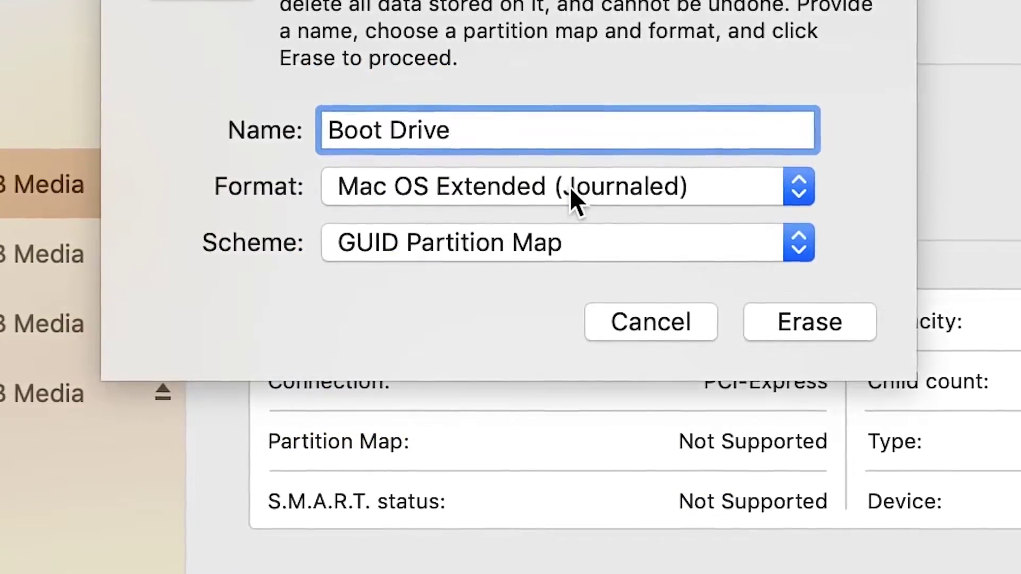
click(570, 189)
click(574, 48)
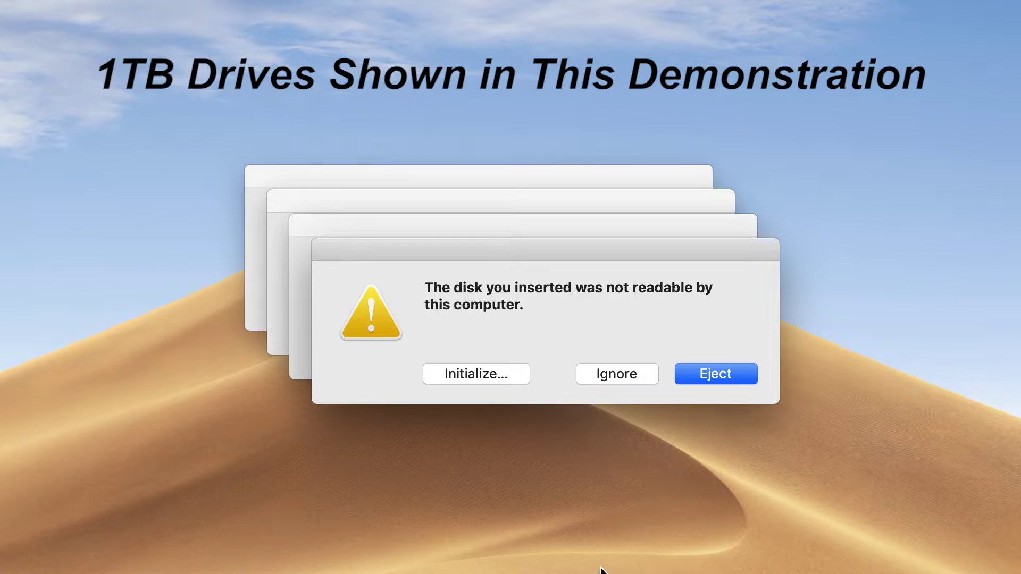
Step: Initialize the first unreadable disk and ignore the remaining three unreadable-disk warnings
click(483, 375)
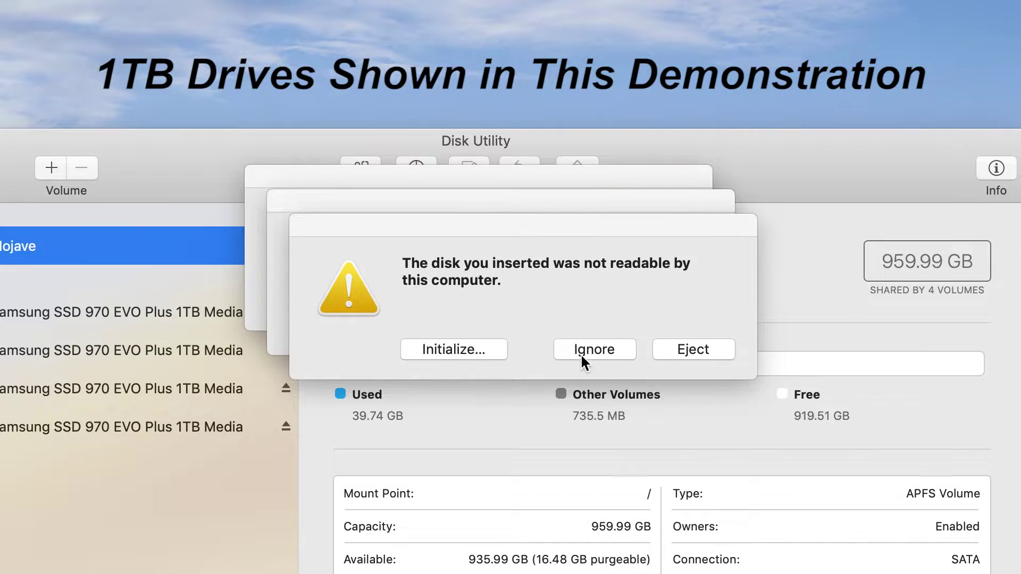
click(605, 355)
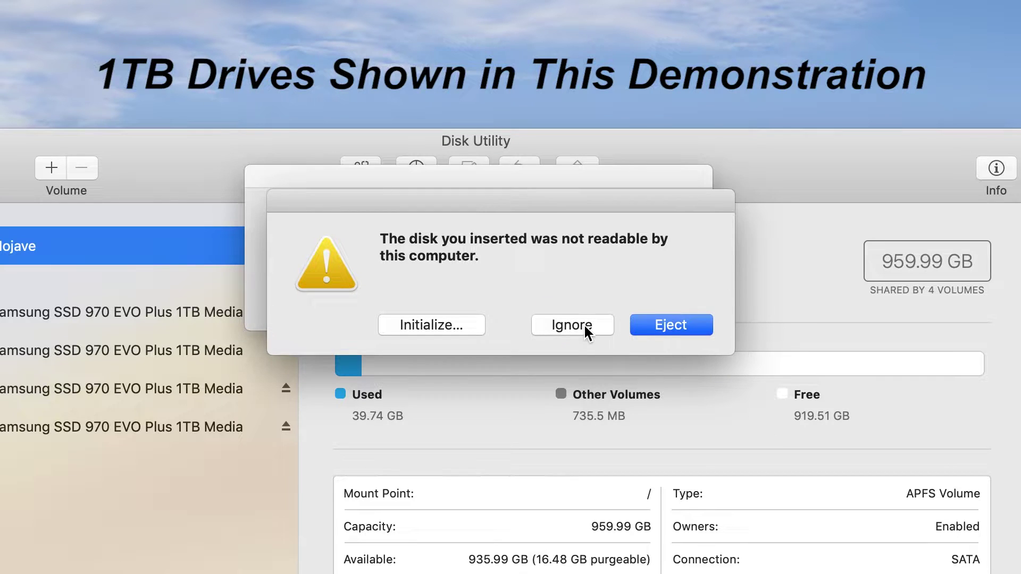
click(582, 323)
click(553, 298)
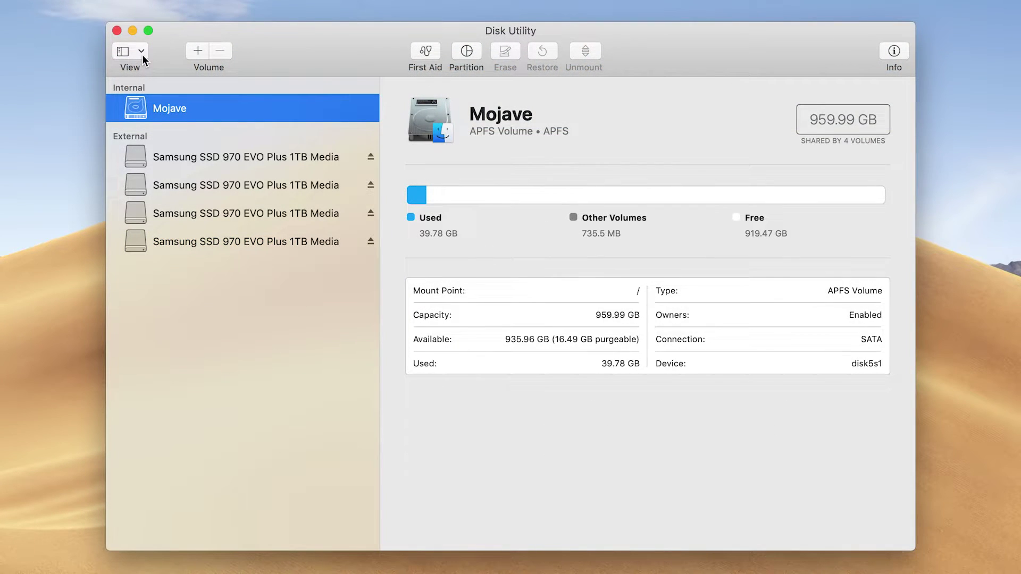
Step: Show all devices in the sidebar and start erasing the first 1 TB Samsung SSD
click(142, 54)
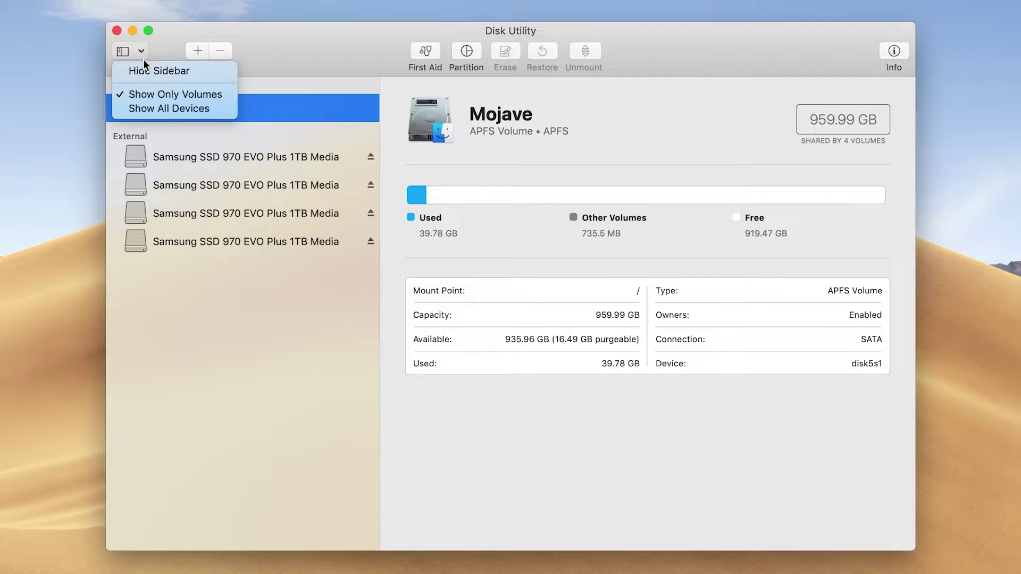
click(155, 109)
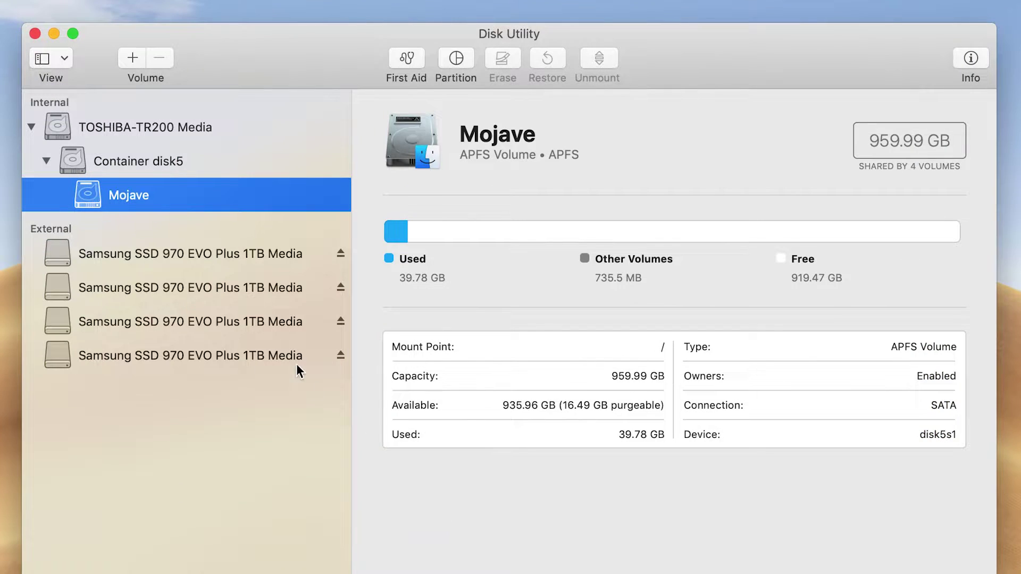
click(196, 253)
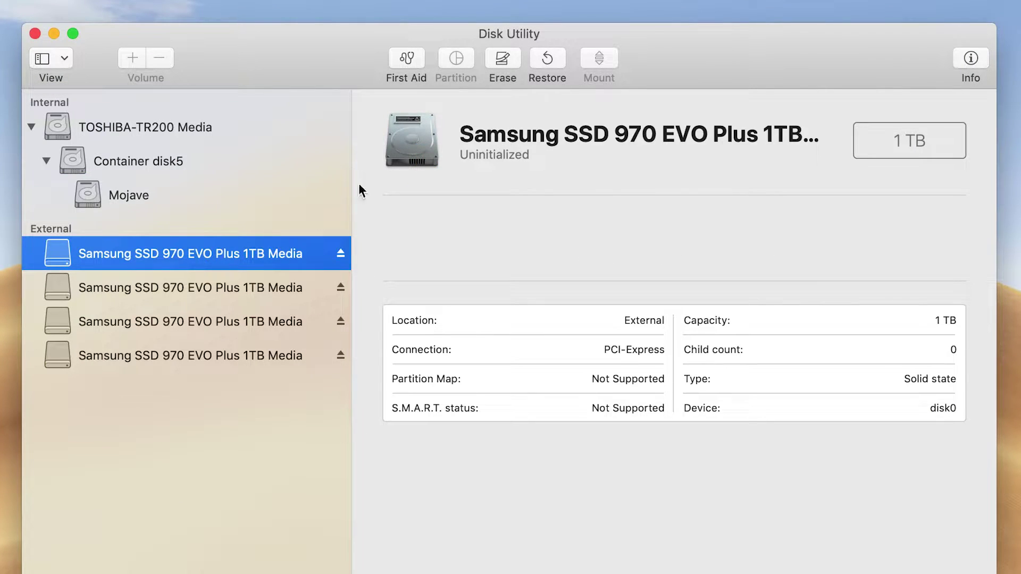
click(503, 57)
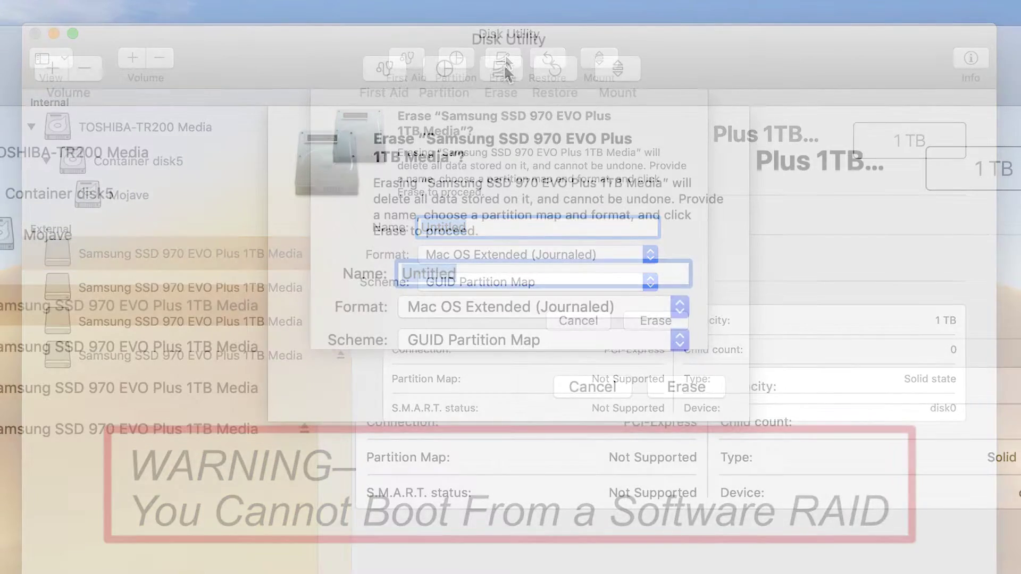
Step: Erase the first Samsung SSD as an APFS volume named 'Boot Drive'
text(Boot)
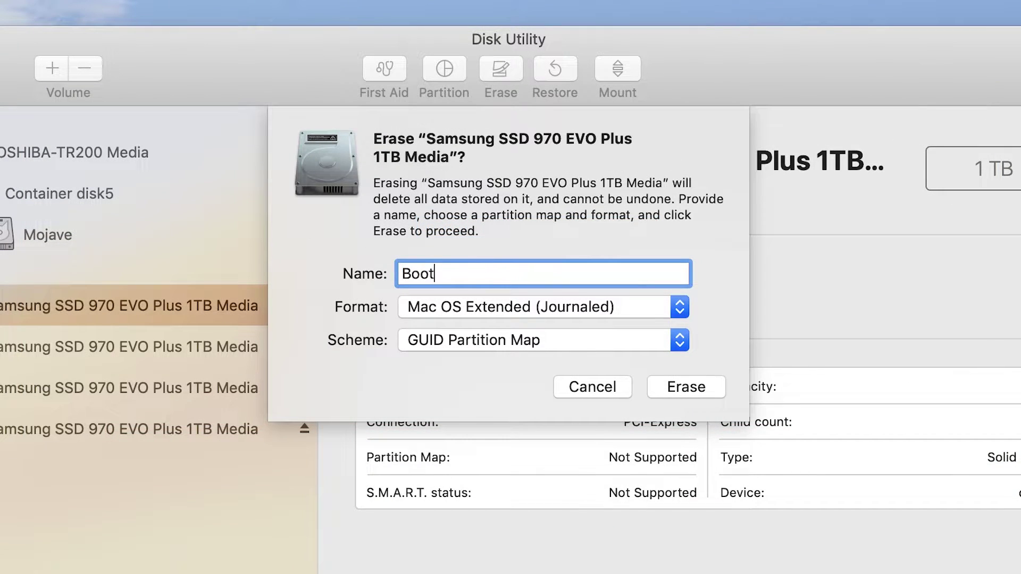
text( Drive)
click(544, 306)
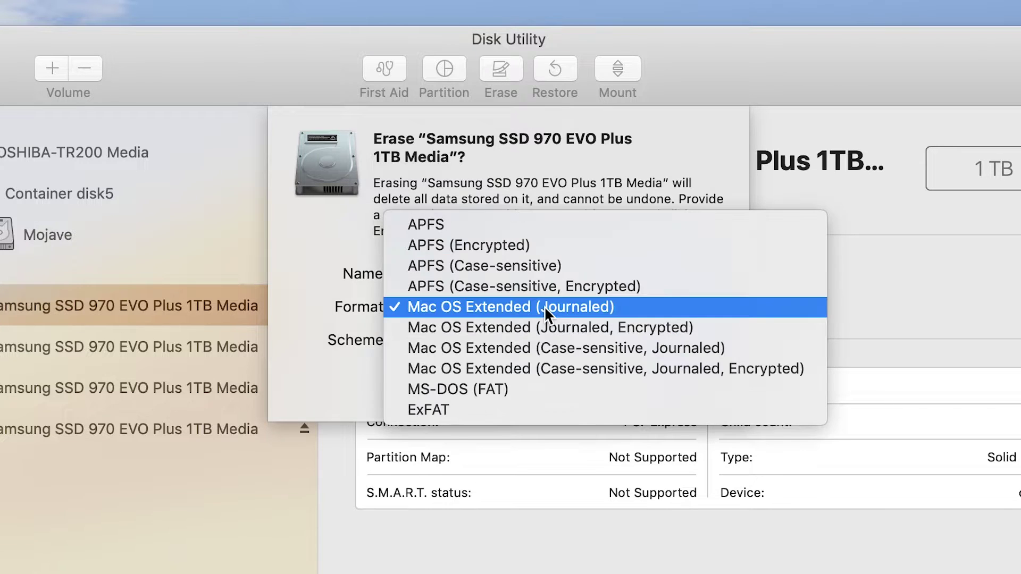
click(547, 226)
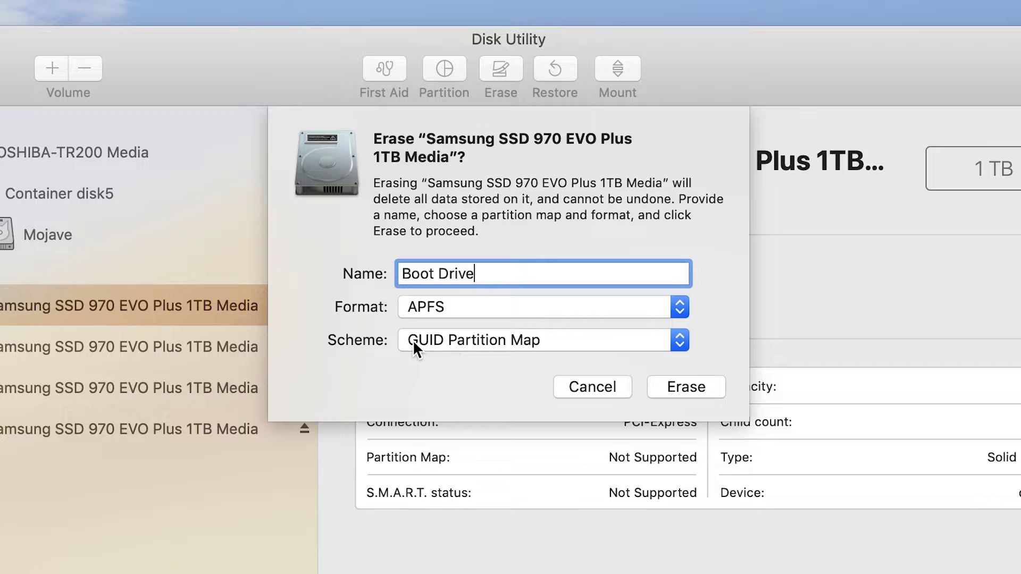
click(658, 384)
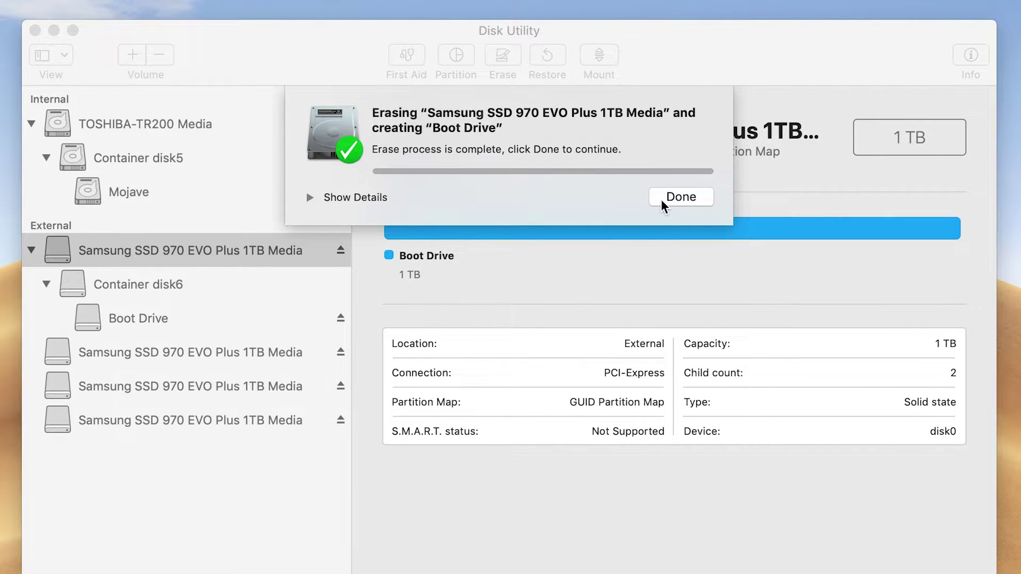
click(662, 200)
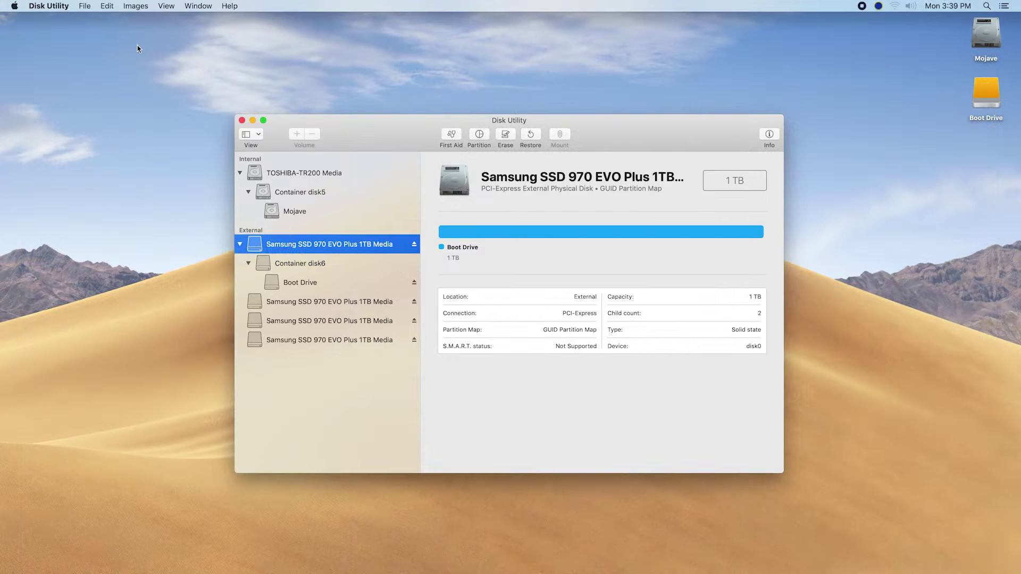
Step: In RAID Assistant, choose Striped (RAID 0) using the three remaining Samsung SSDs
click(85, 8)
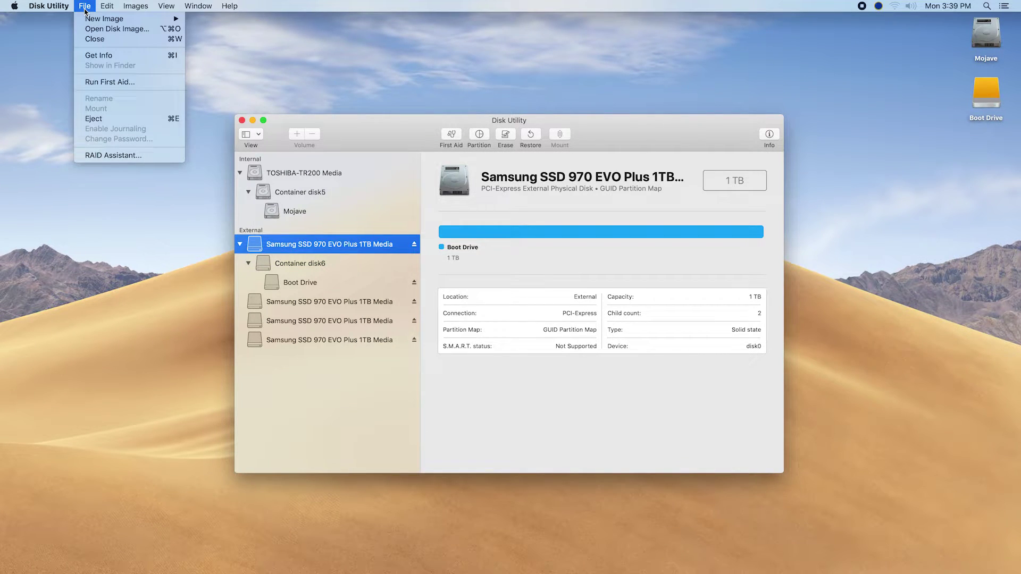
click(149, 158)
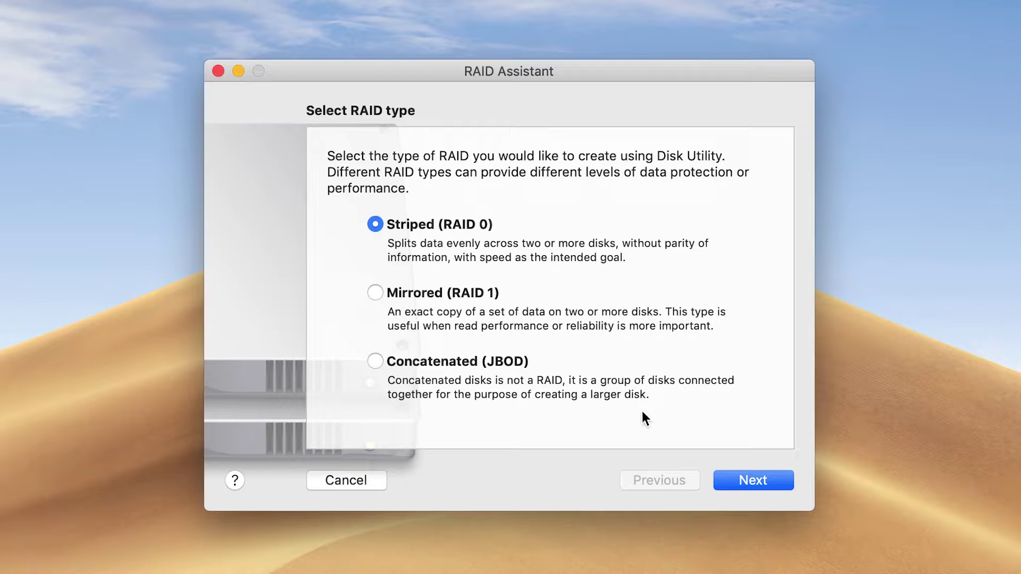
click(728, 479)
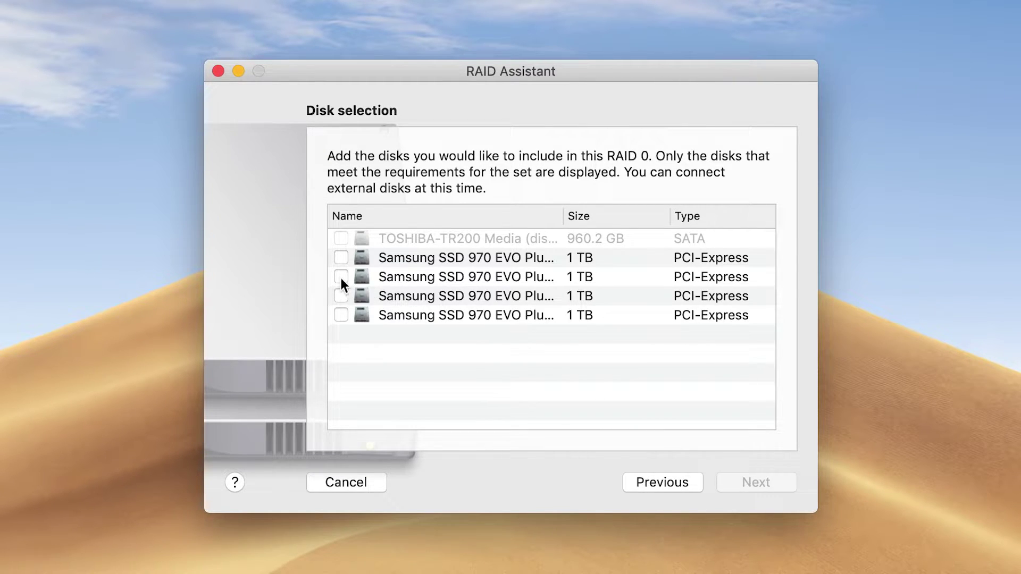
click(341, 296)
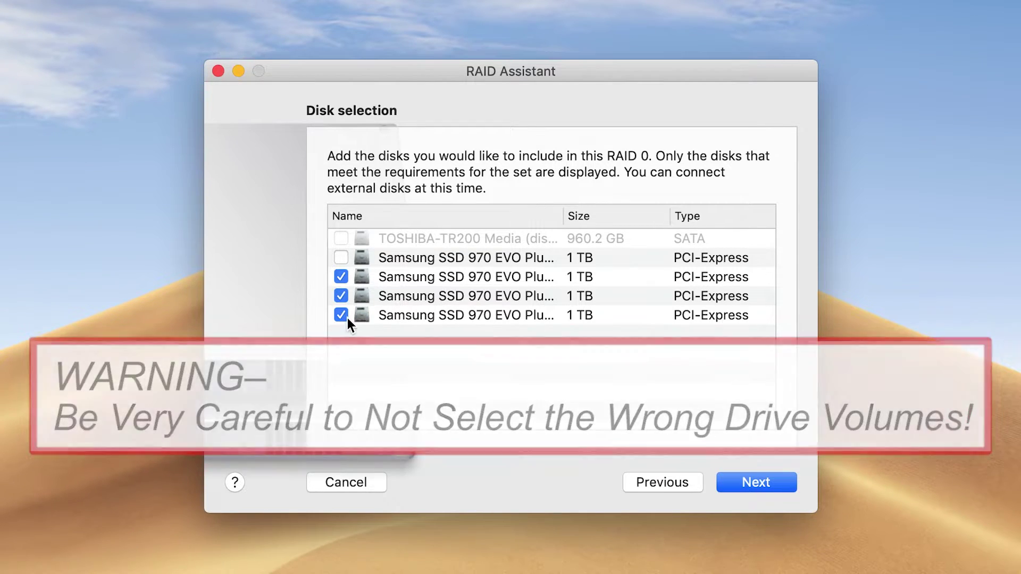
click(743, 484)
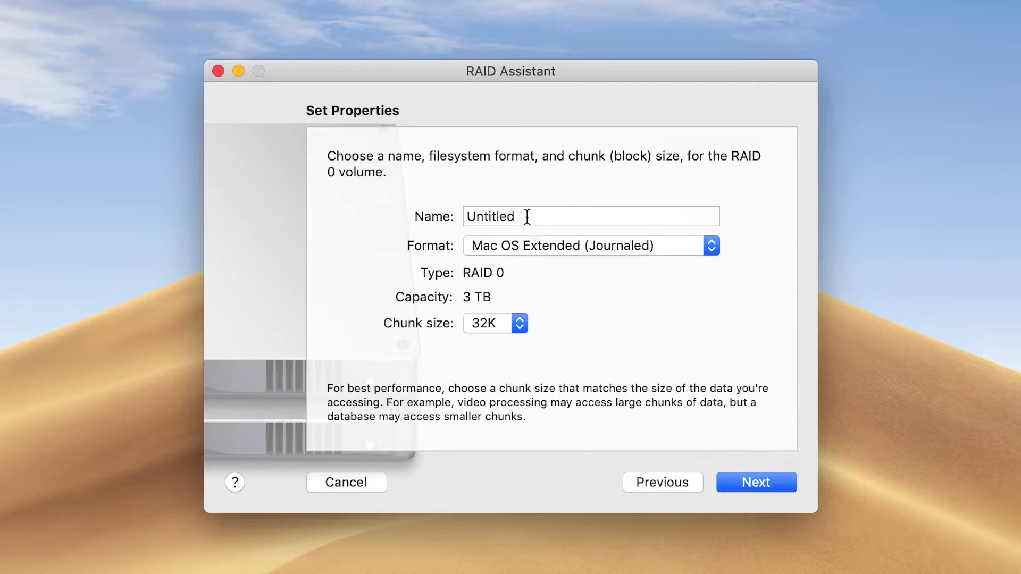
Step: Name the RAID set 'RAID 0' with a 64K chunk size and proceed
drag(527, 216, 464, 218)
text(RA)
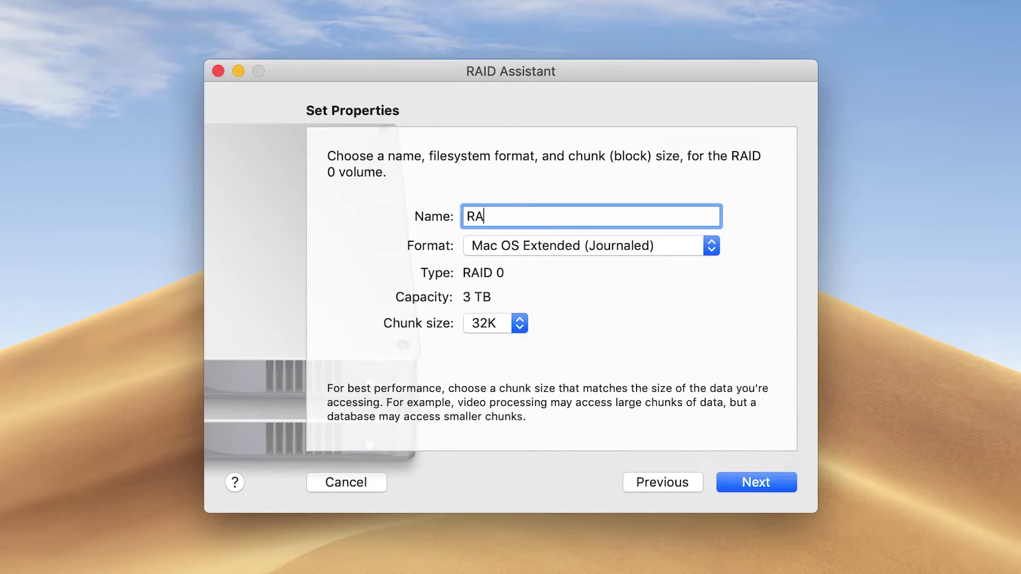
text(ID 0)
click(520, 323)
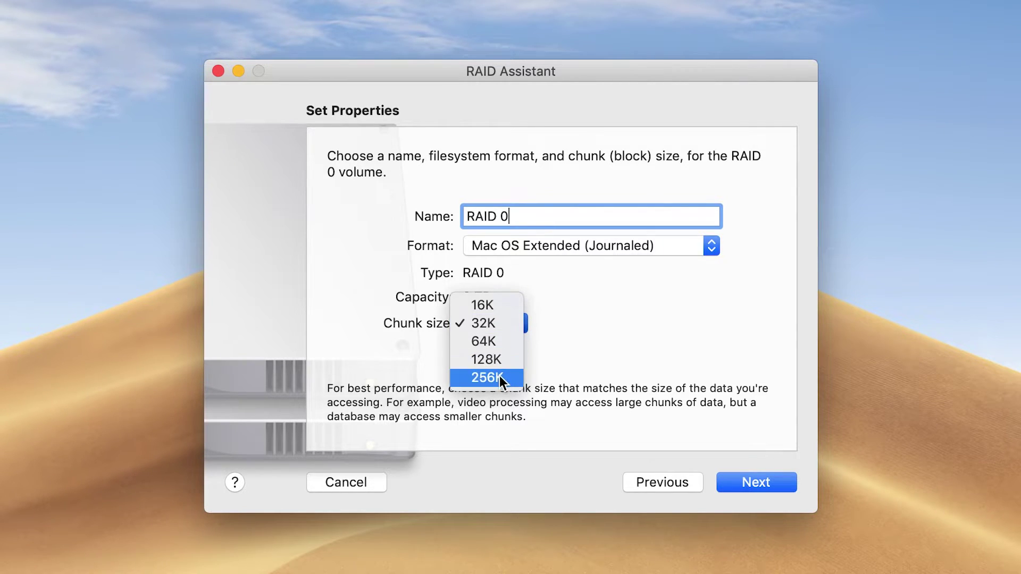
click(496, 341)
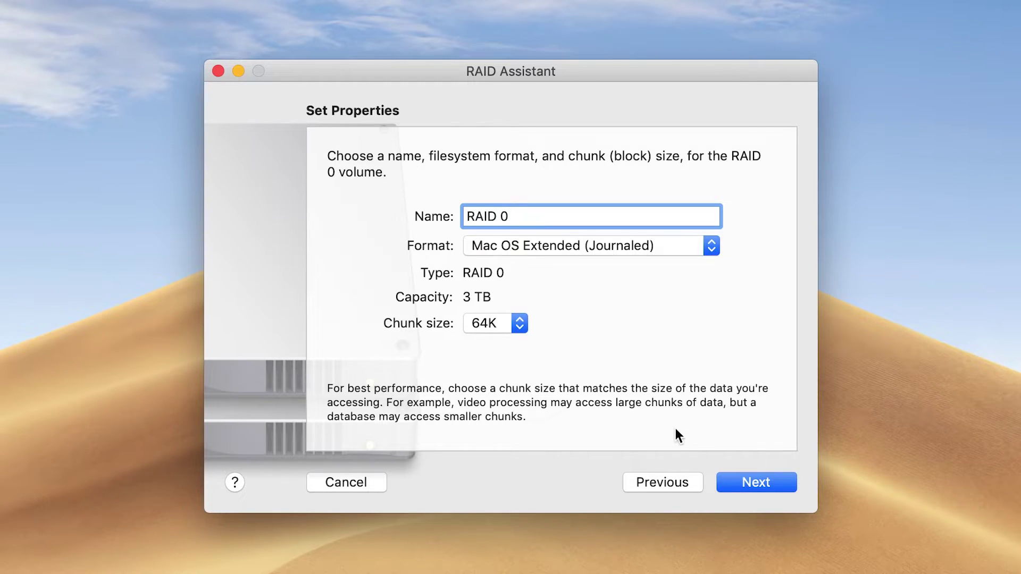
click(723, 477)
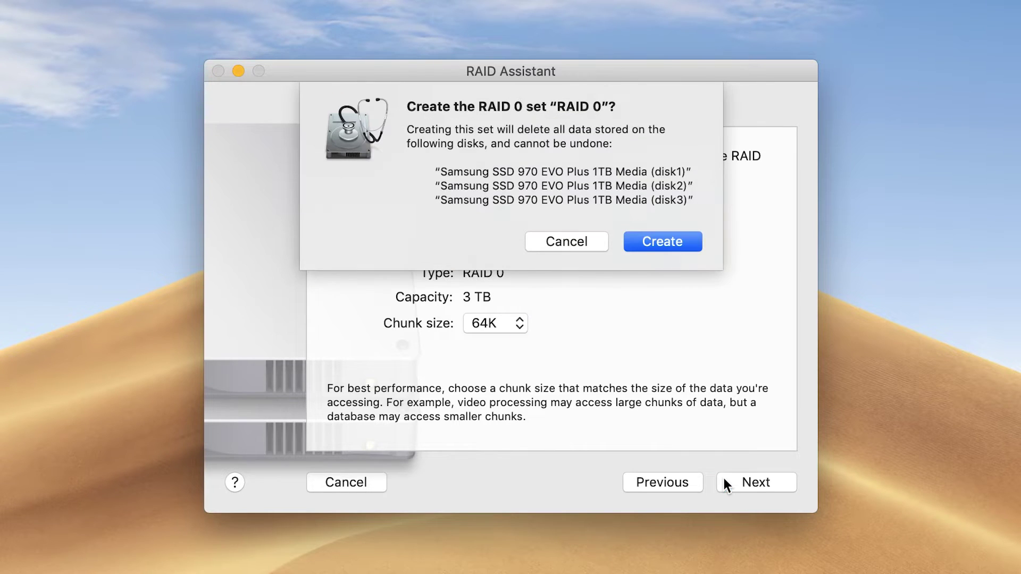
Step: Create the 3 TB RAID 0 set, declining to use it for Time Machine
click(631, 238)
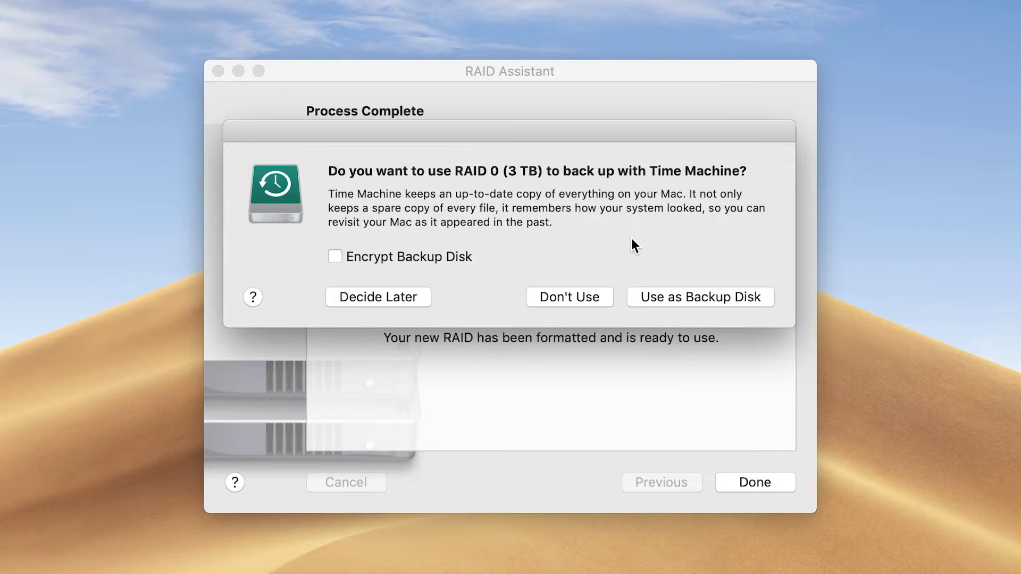
click(600, 298)
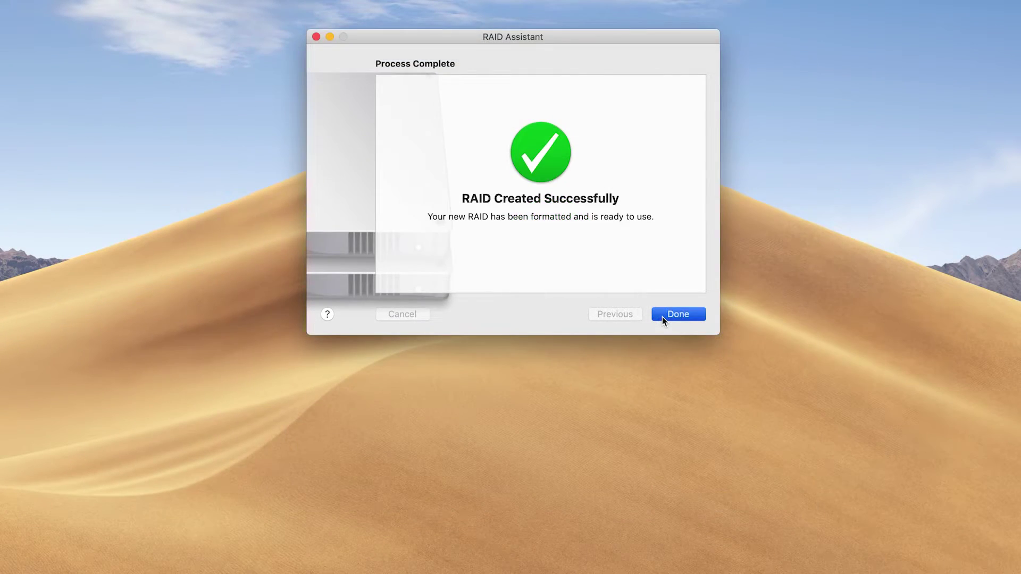
click(663, 317)
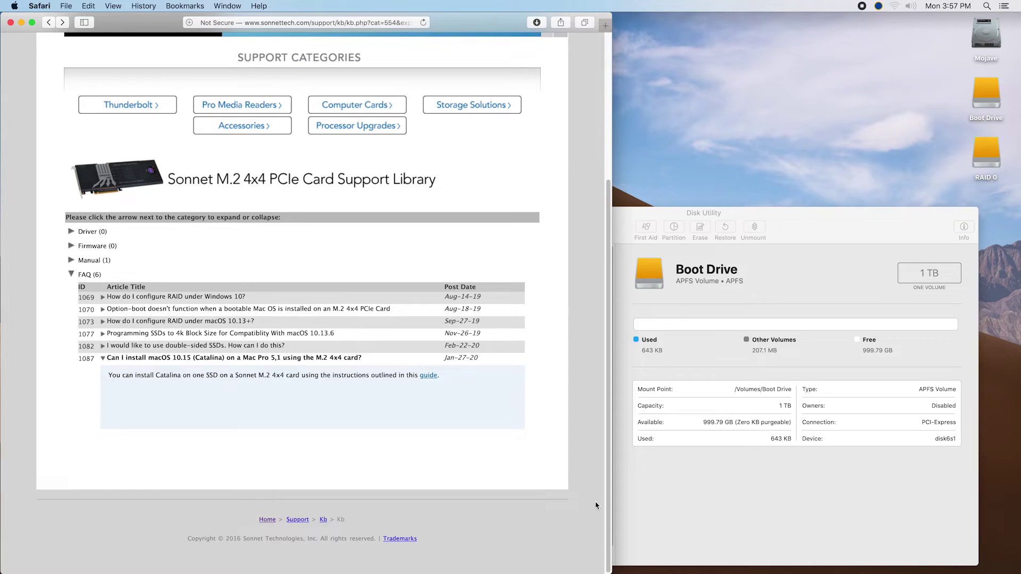
Step: Follow Sonnet's Catalina installation guide to the dosdude1.com/catalina patcher page
click(431, 376)
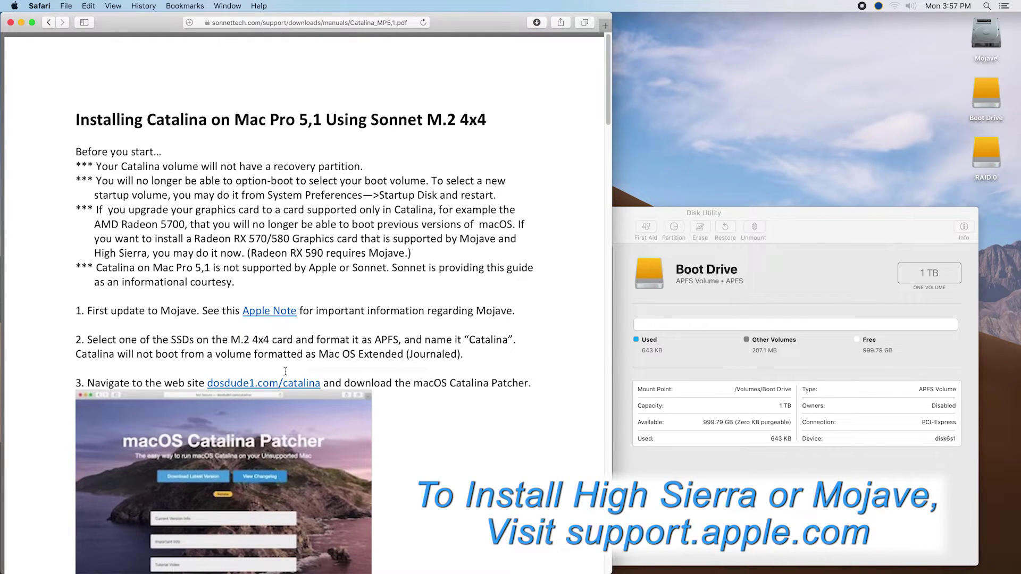
click(272, 387)
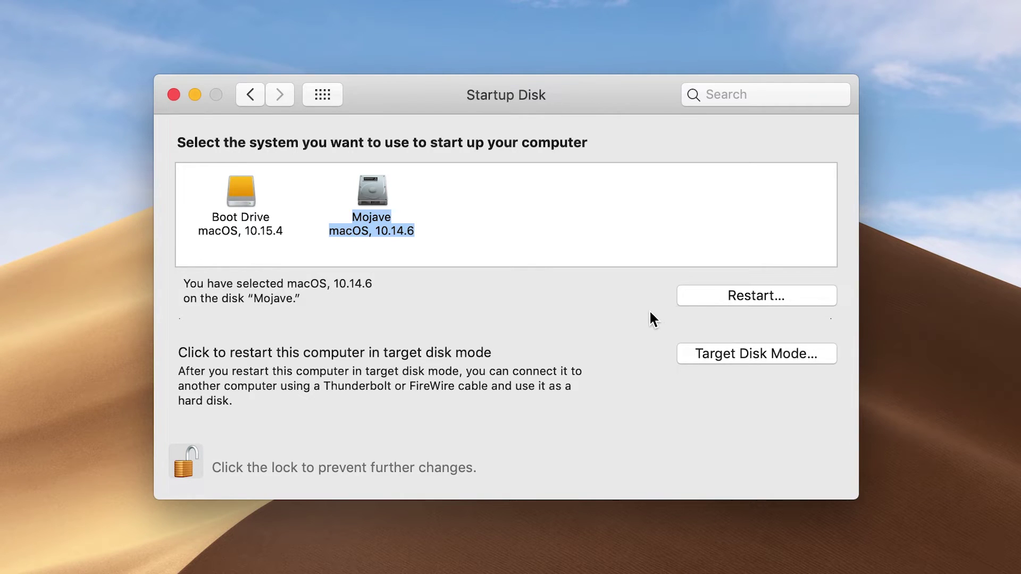
Step: Select Boot Drive (macOS 10.15.4) as the startup disk instead of Mojave
click(234, 216)
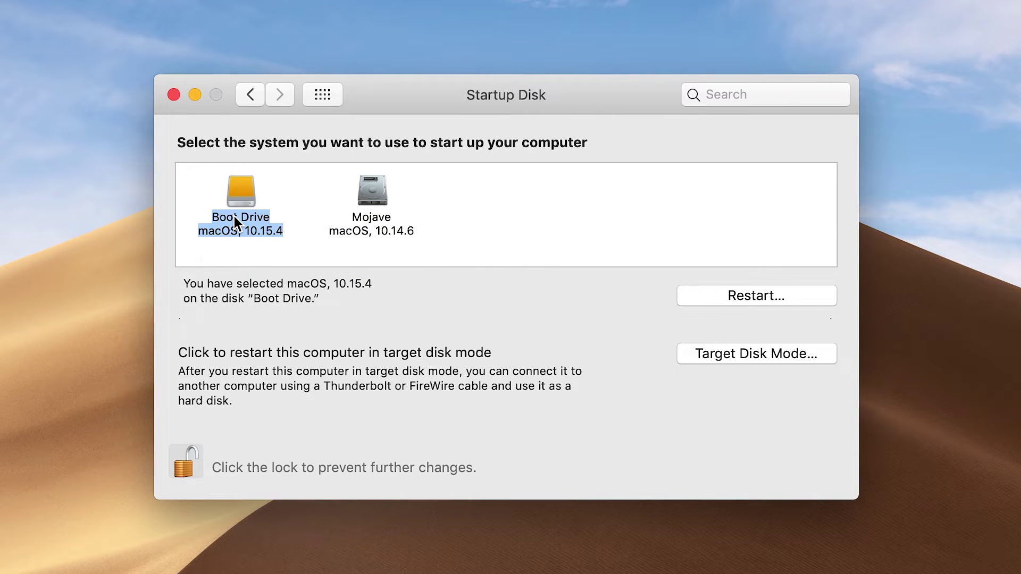